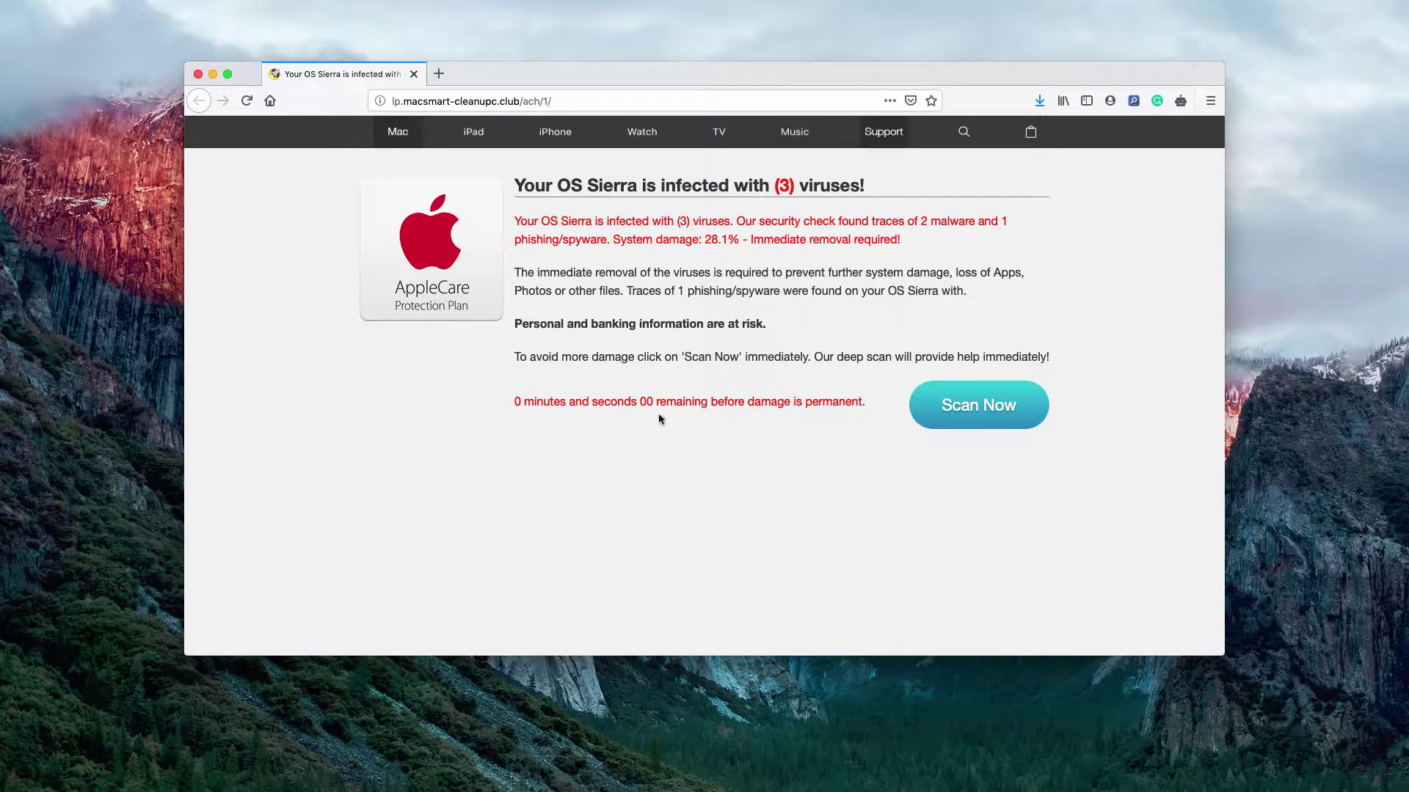
# - Start the scam page's fake virus scan, bringing up the maccleaner.pkg download prompt
pyautogui.click(994, 421)
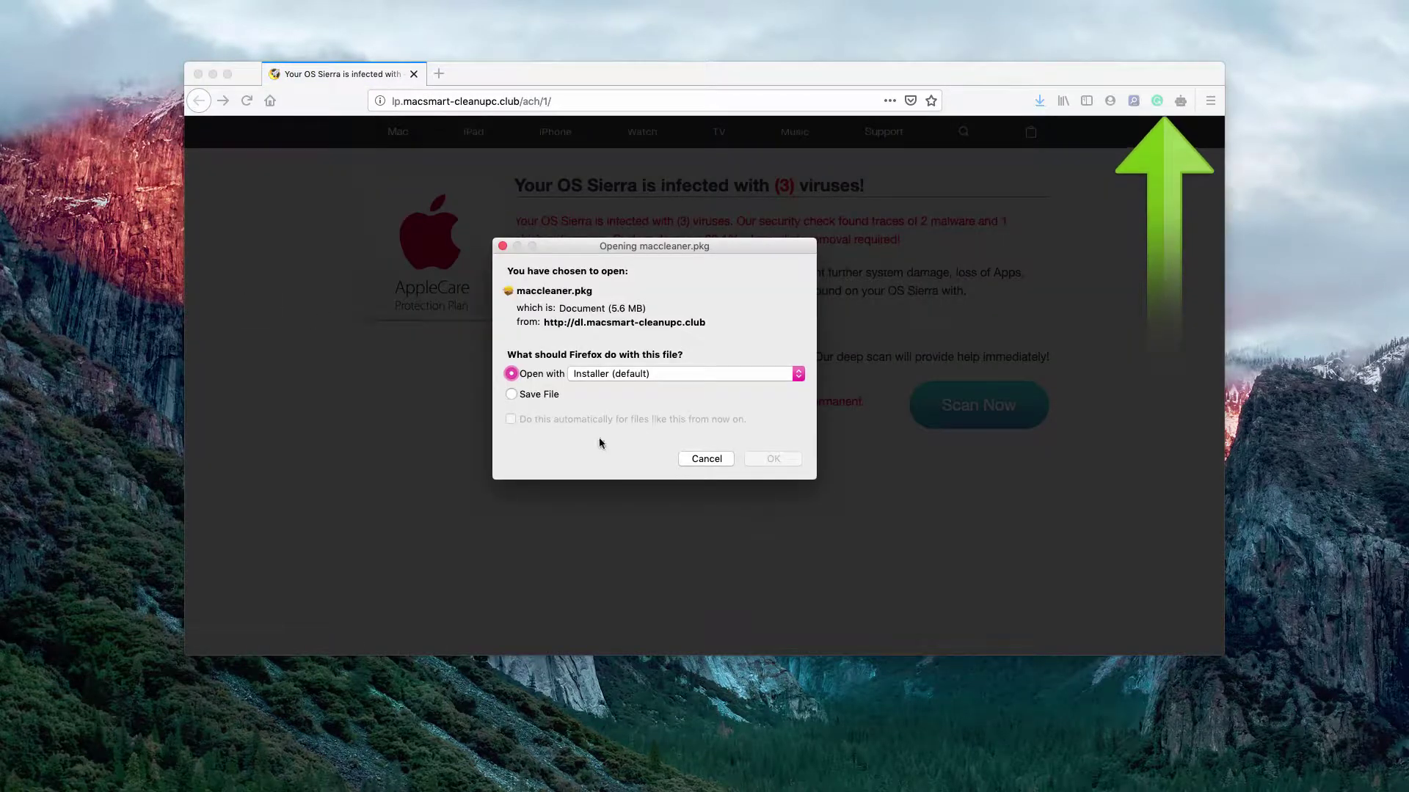
# - Open maccleaner.pkg in Installer, reposition the SmartMac-Booster window, then close it without installing
pyautogui.click(776, 459)
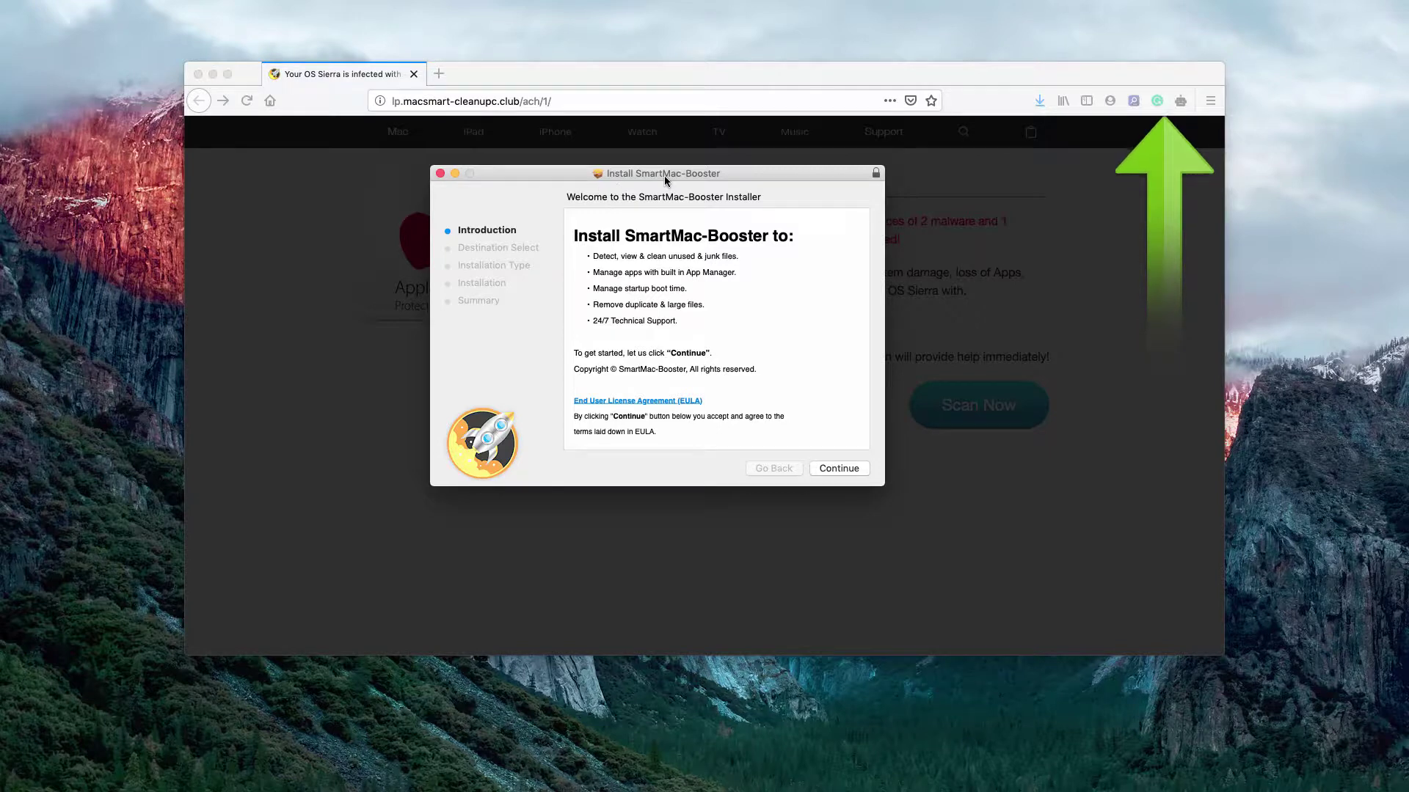
pyautogui.moveTo(663, 176); pyautogui.dragTo(670, 173)
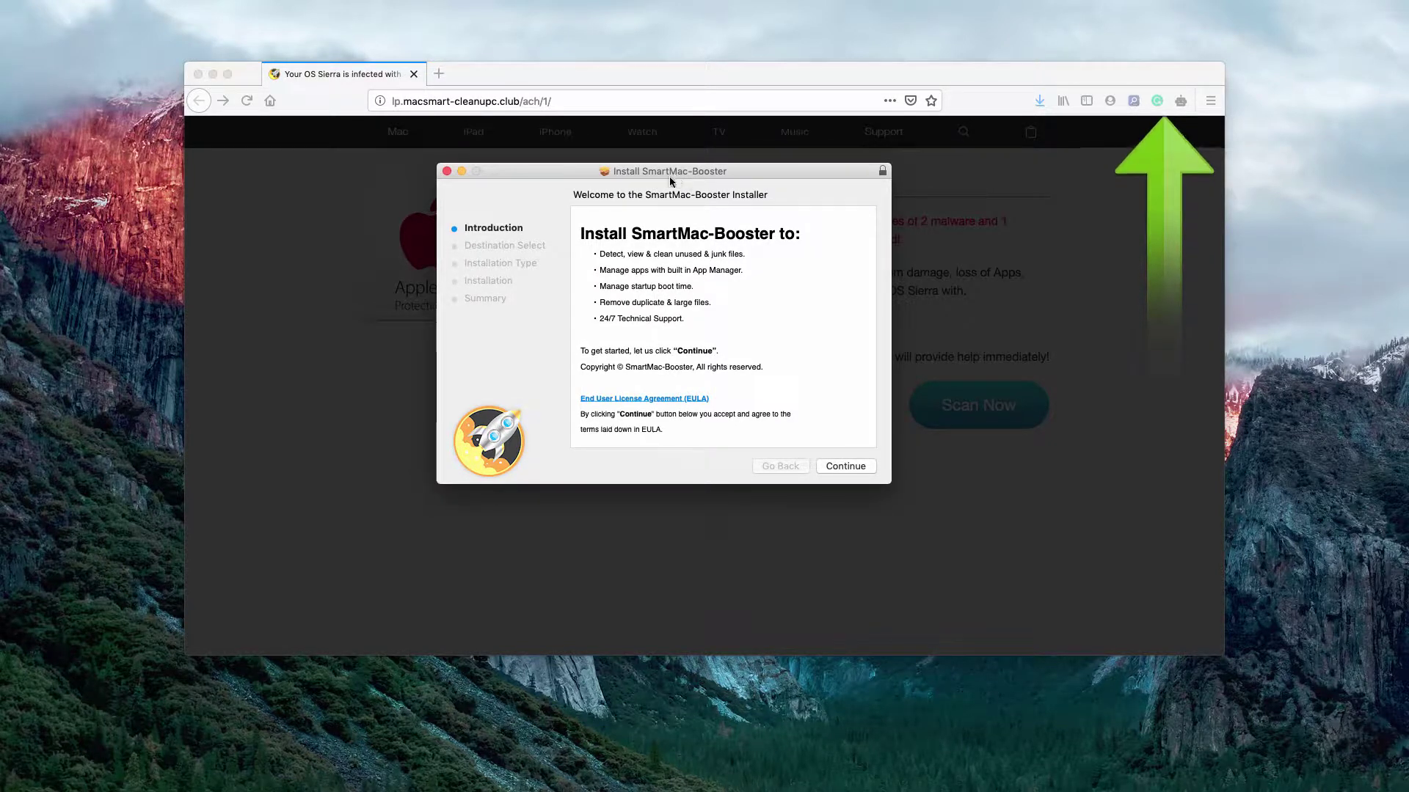
pyautogui.moveTo(673, 174); pyautogui.dragTo(688, 186)
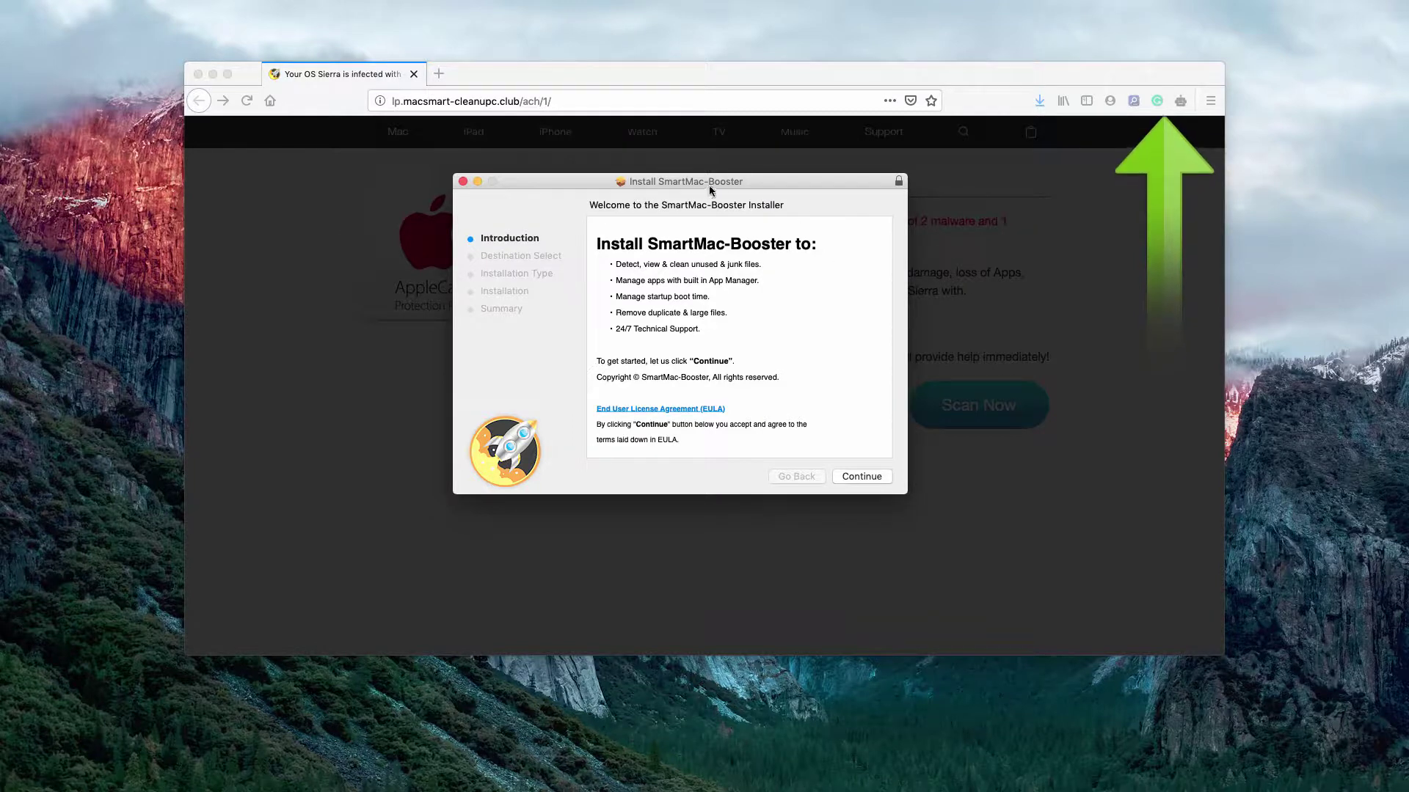
pyautogui.moveTo(717, 186); pyautogui.dragTo(700, 199)
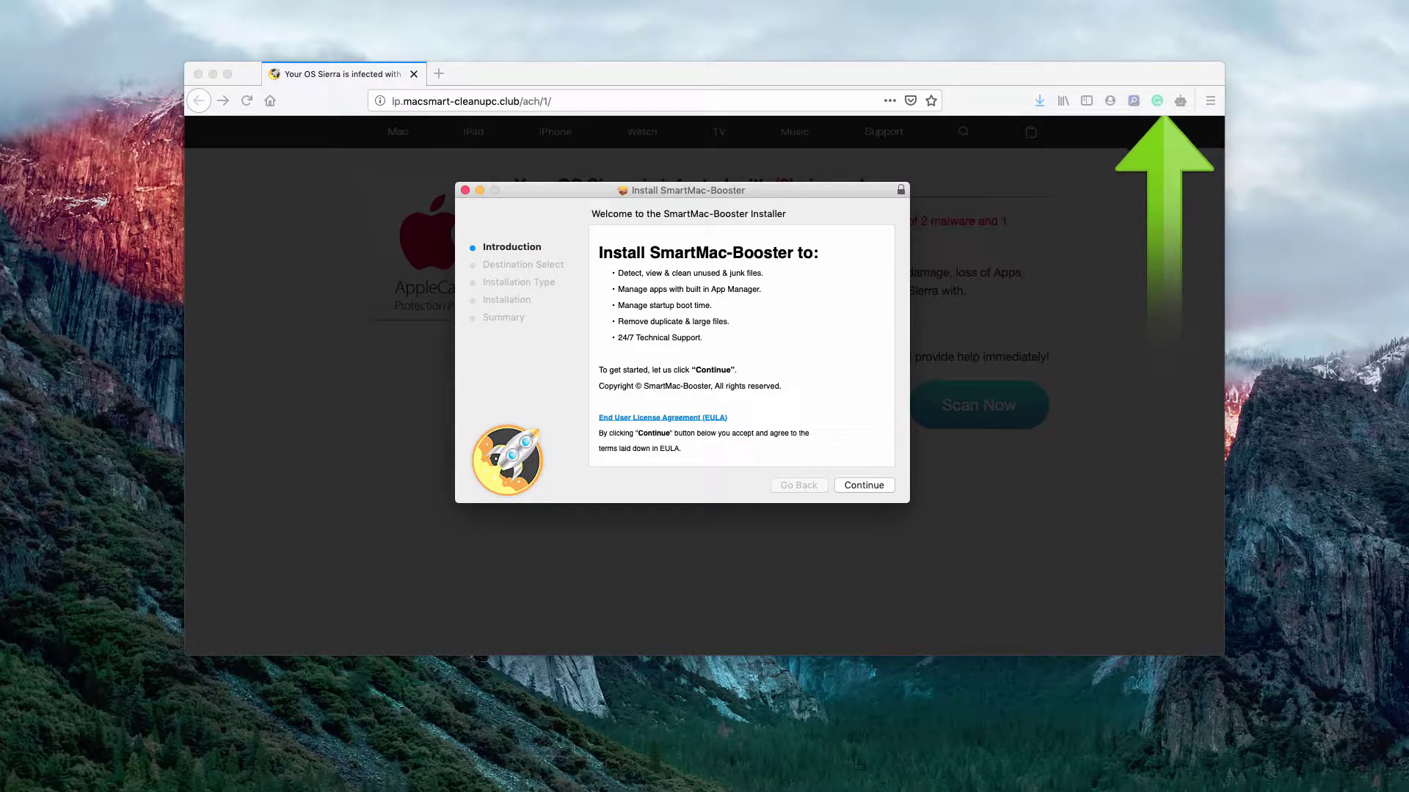
pyautogui.moveTo(672, 192); pyautogui.dragTo(679, 203)
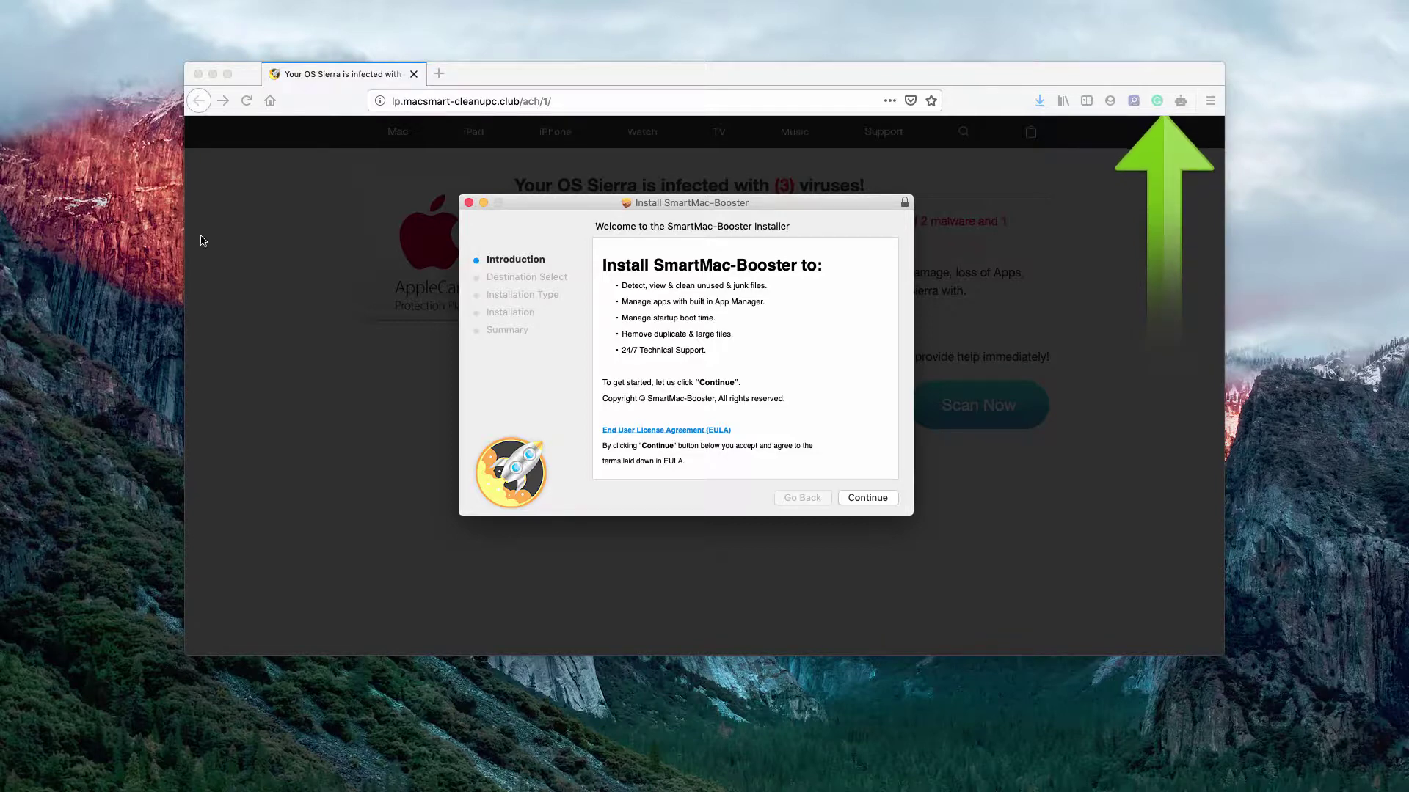
pyautogui.click(469, 204)
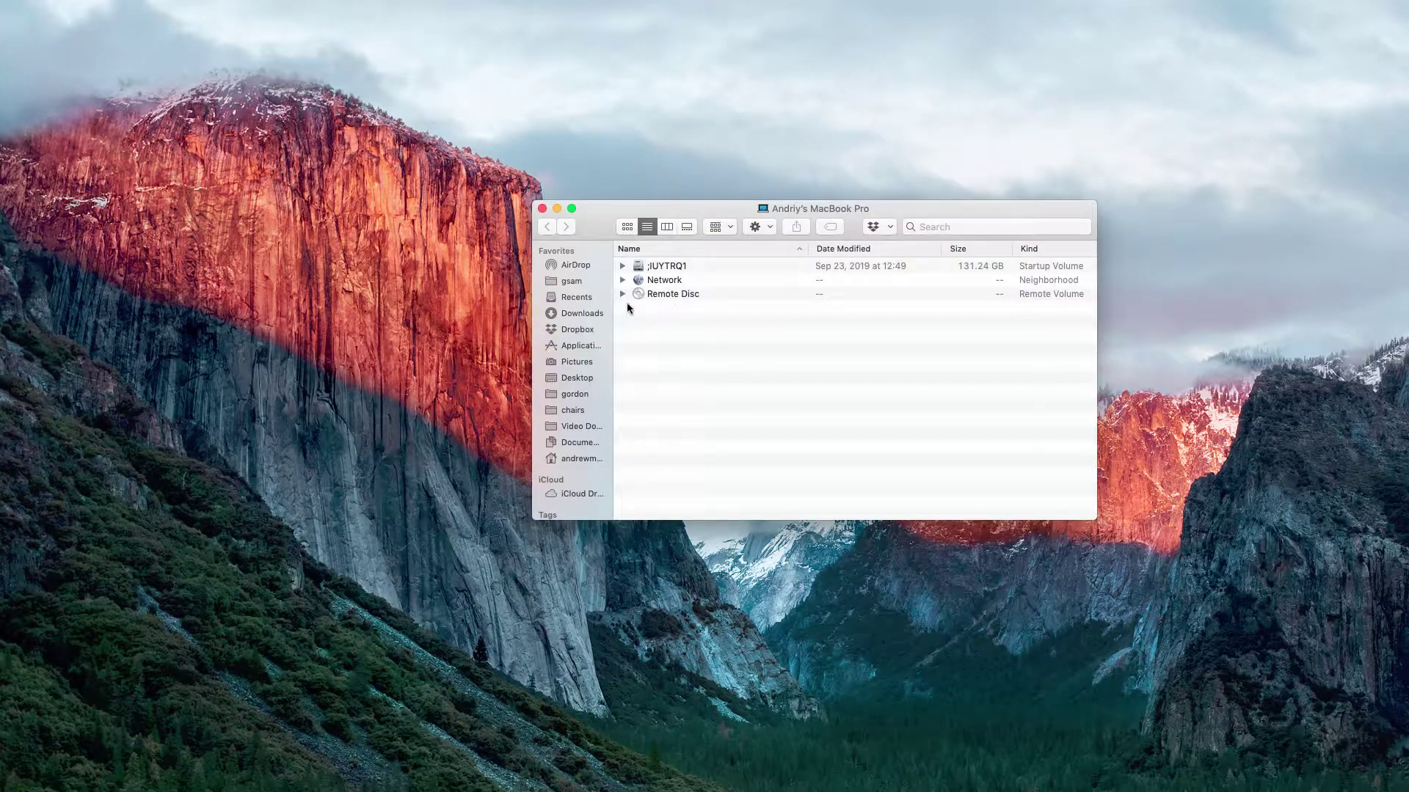
# - Show the Applications folder in Finder and make the window taller
pyautogui.click(580, 343)
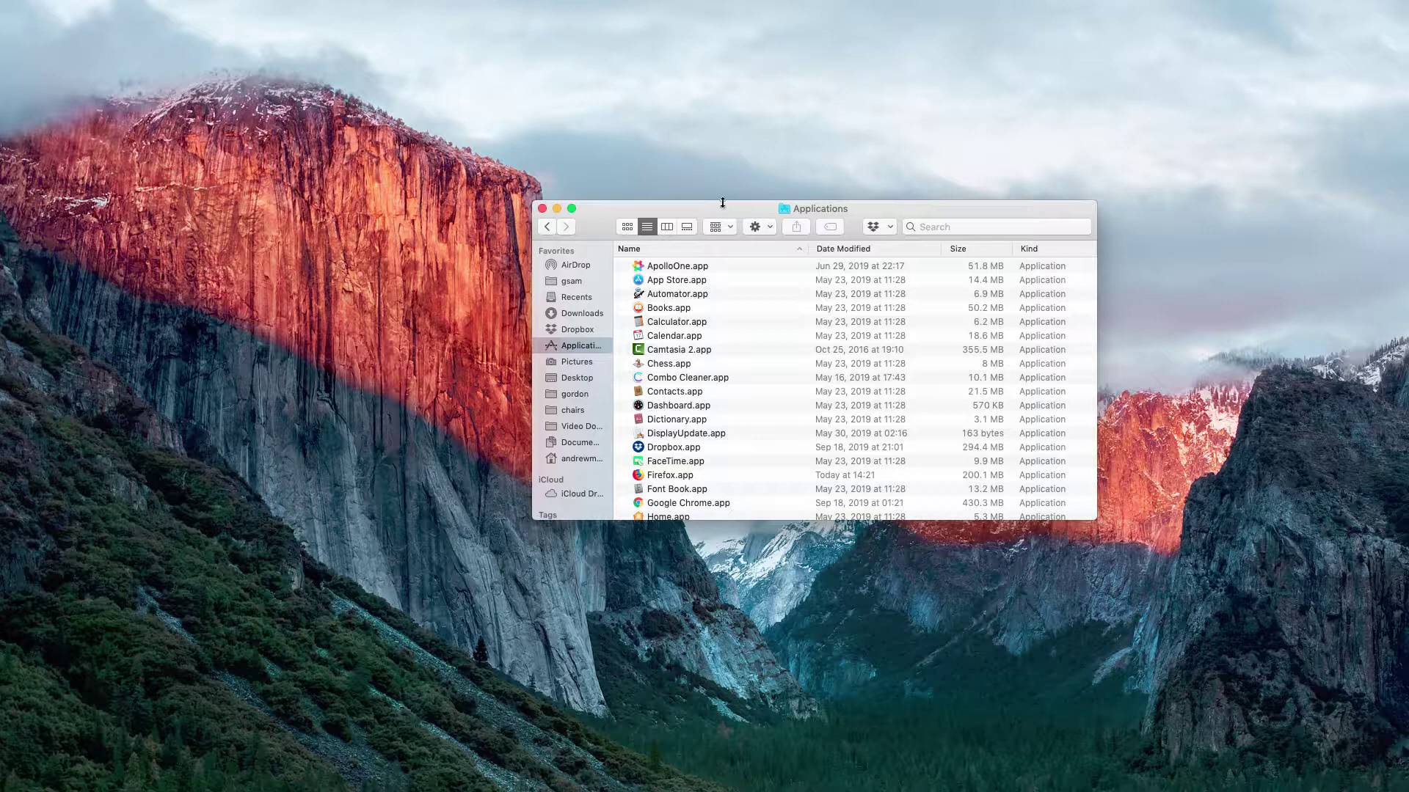
pyautogui.moveTo(721, 203); pyautogui.dragTo(711, 138)
pyautogui.scroll(-5, 651, 330)
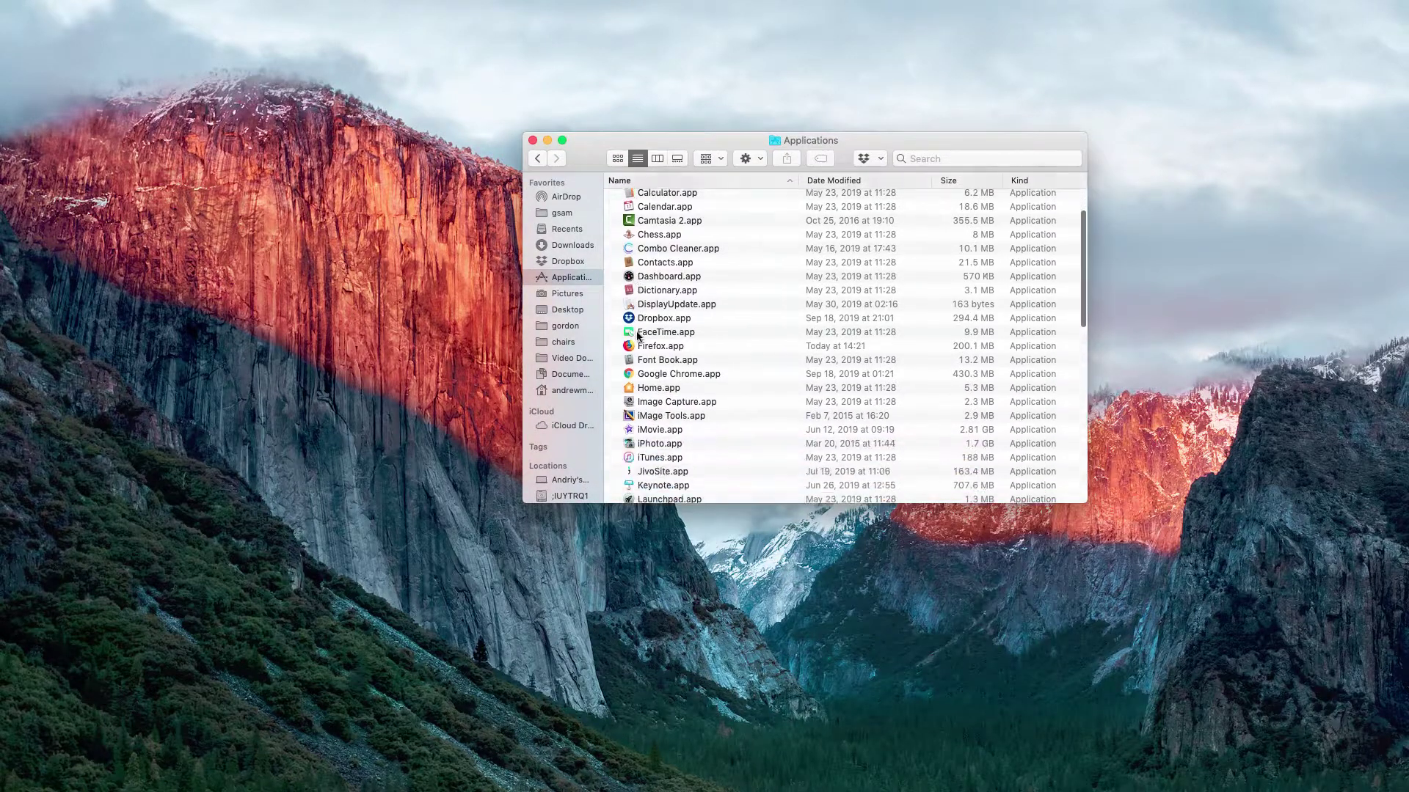
pyautogui.scroll(-3, 652, 388)
pyautogui.scroll(-3, 653, 387)
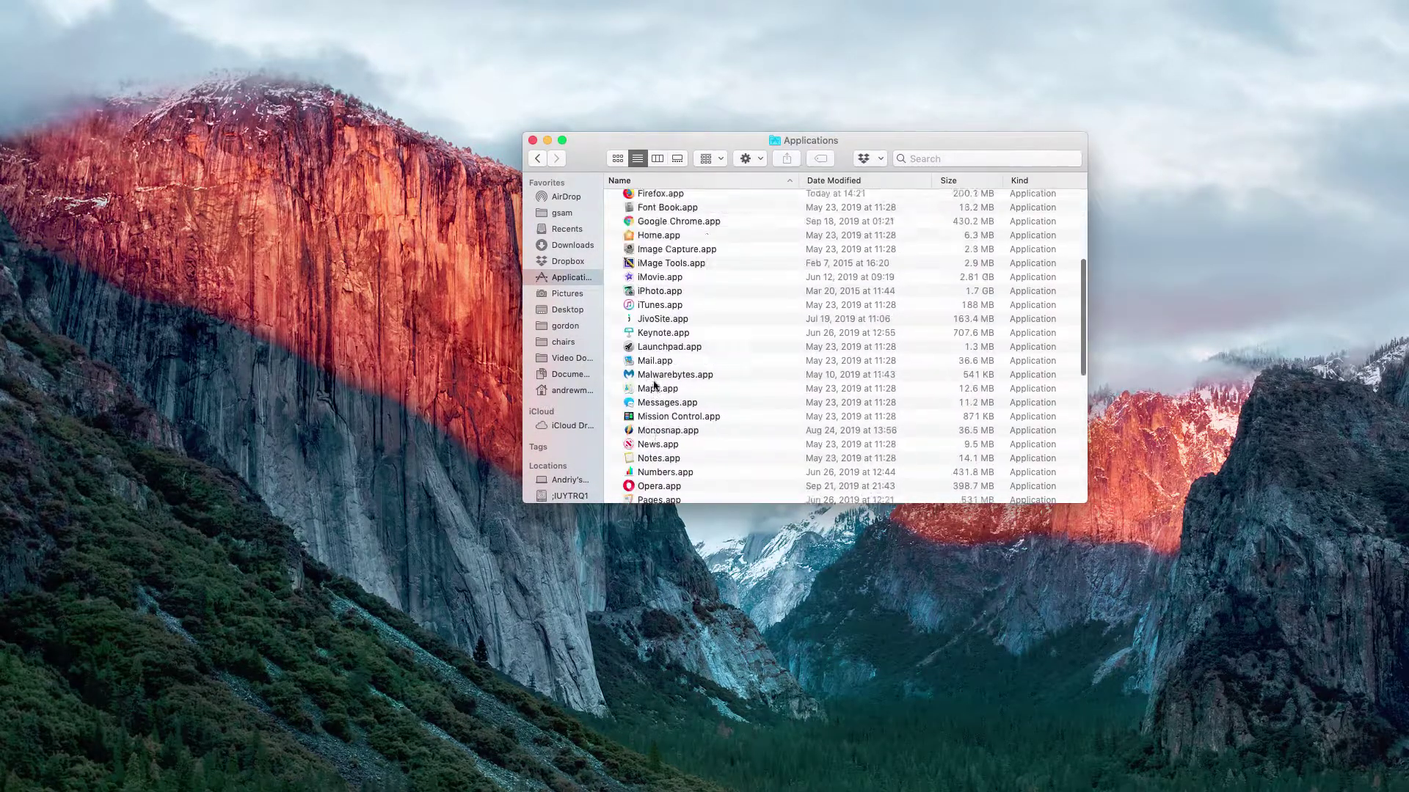
pyautogui.scroll(10, 653, 388)
pyautogui.scroll(-3, 654, 387)
pyautogui.scroll(5, 654, 388)
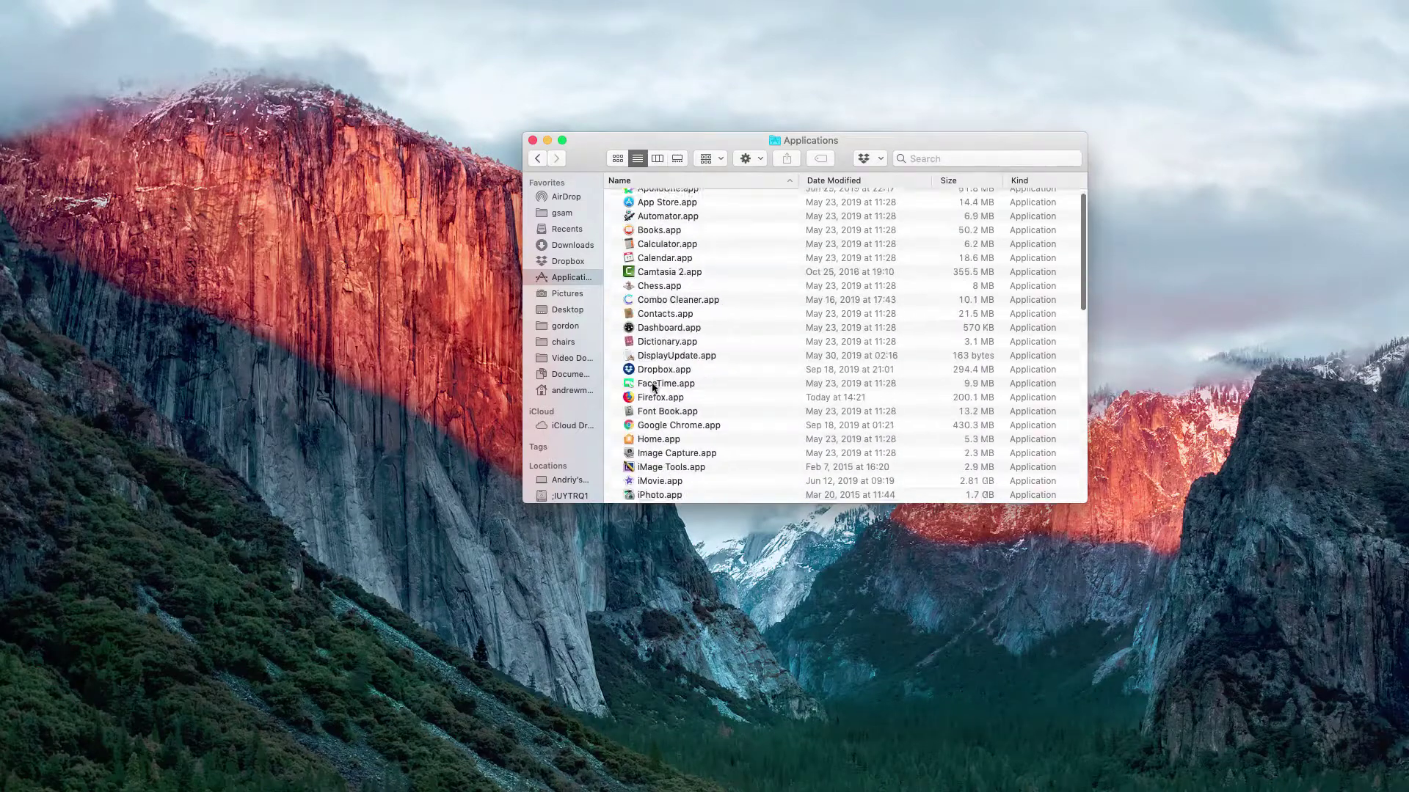
pyautogui.scroll(-5, 654, 387)
pyautogui.scroll(-5, 649, 385)
pyautogui.scroll(-5, 658, 380)
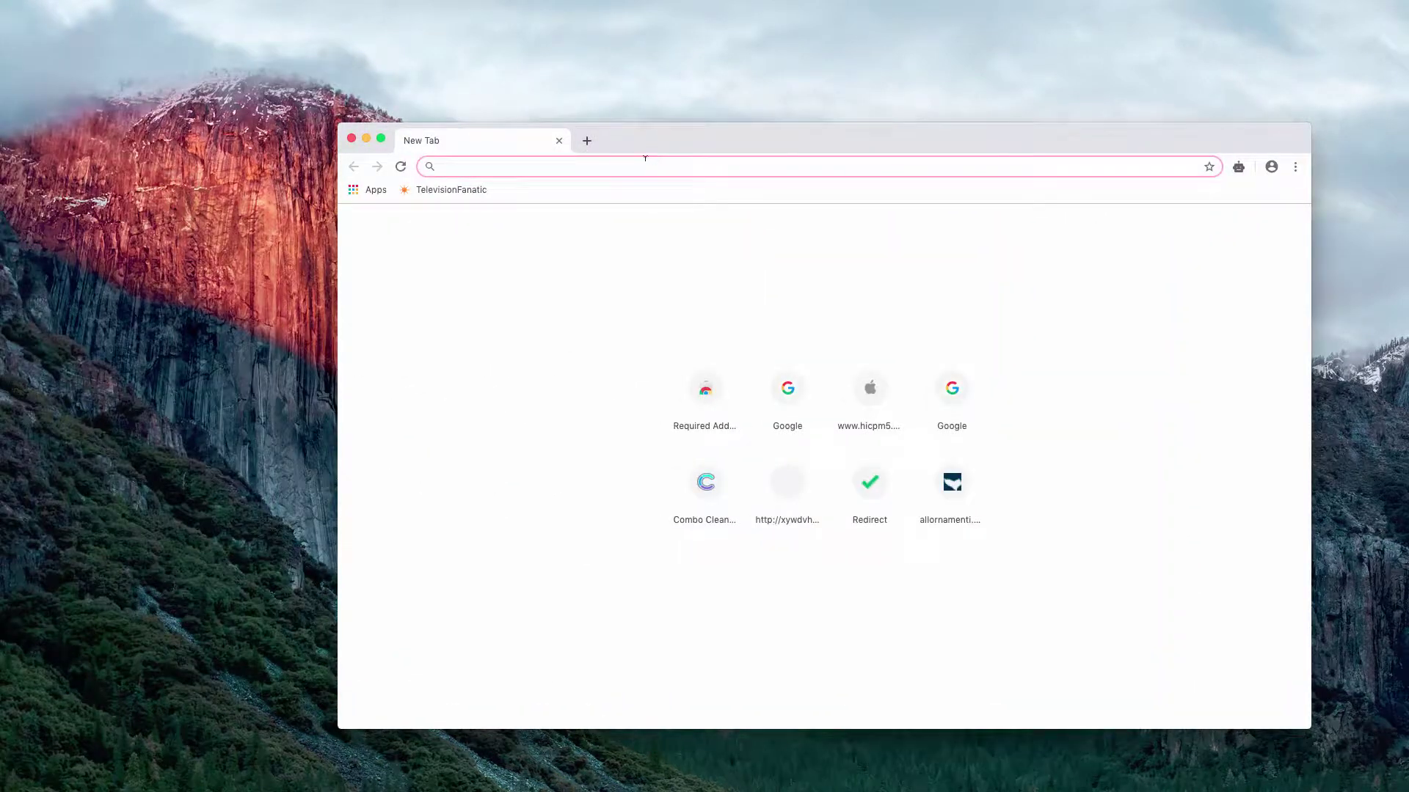
pyautogui.write('combocleaner.com')
# - Load combocleaner.com in Chrome and download the Combo Cleaner installer
pyautogui.press('Return')
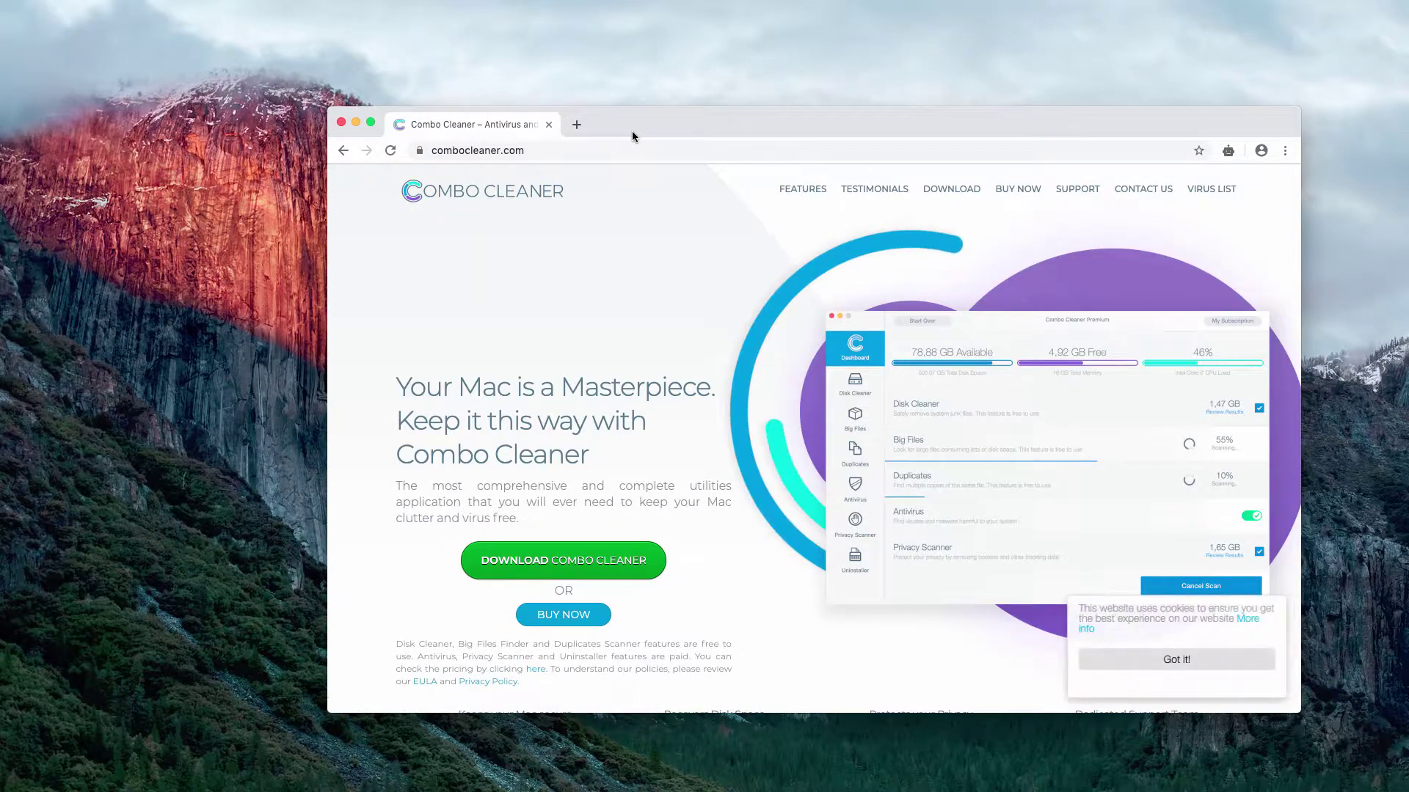
pyautogui.doubleClick(584, 152)
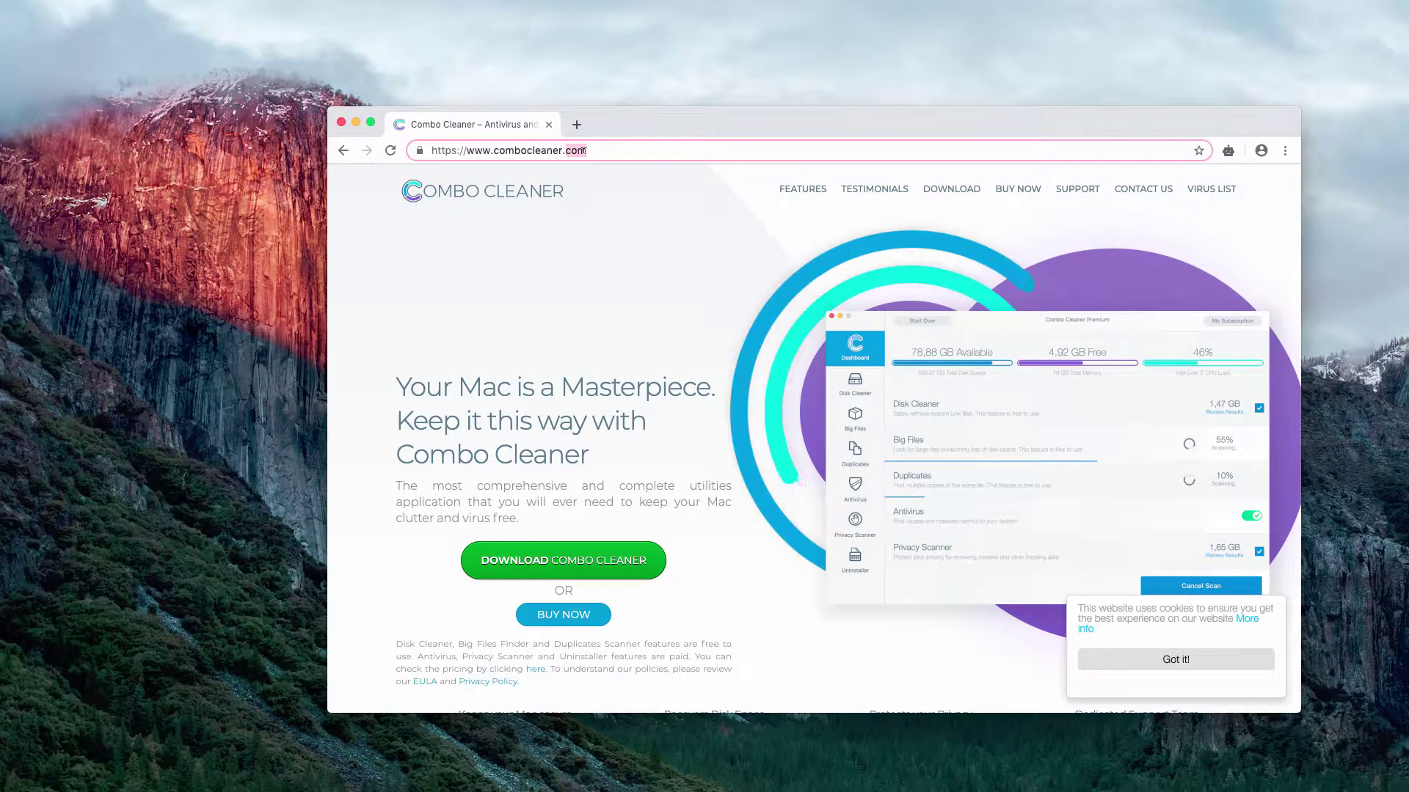
pyautogui.click(584, 151)
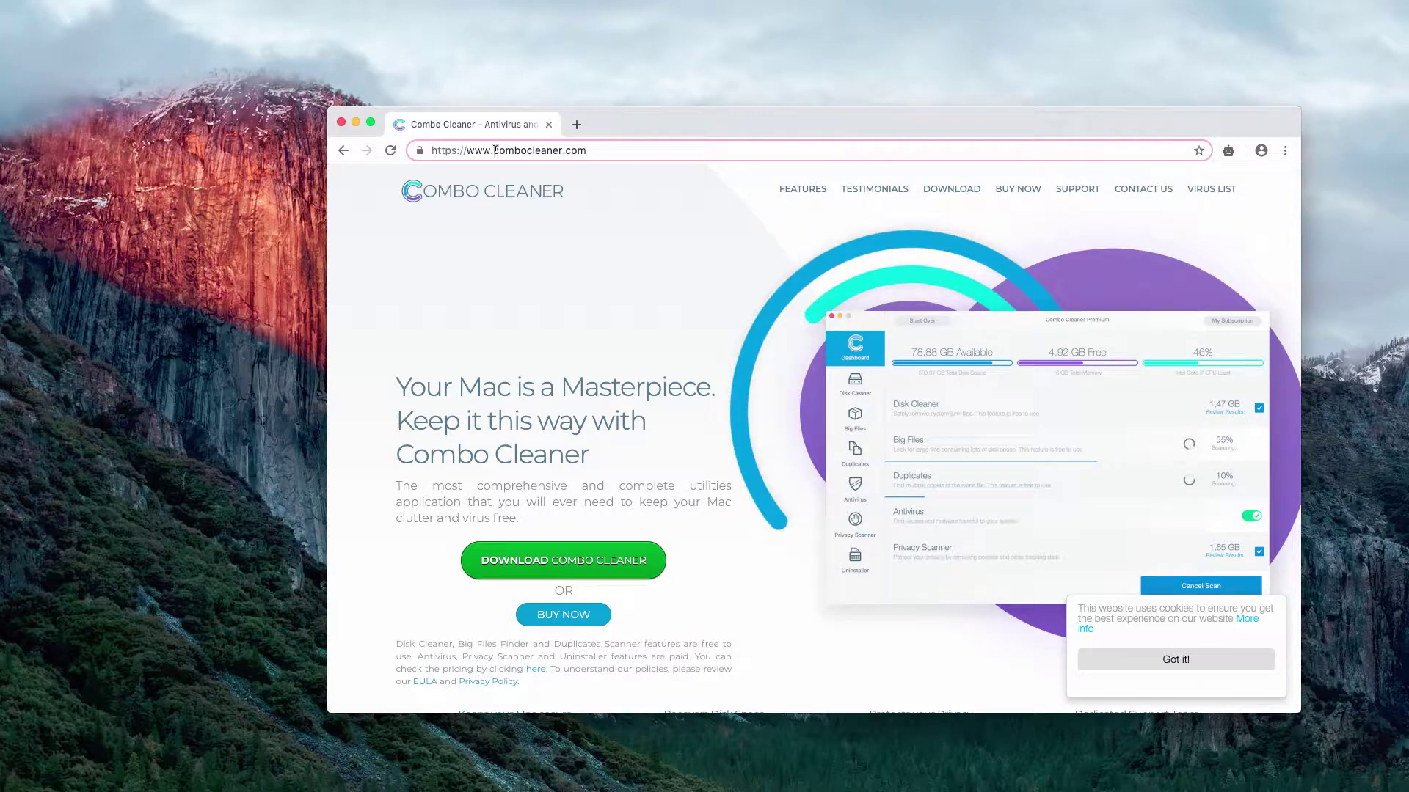
pyautogui.moveTo(493, 151); pyautogui.dragTo(591, 151)
pyautogui.click(591, 150)
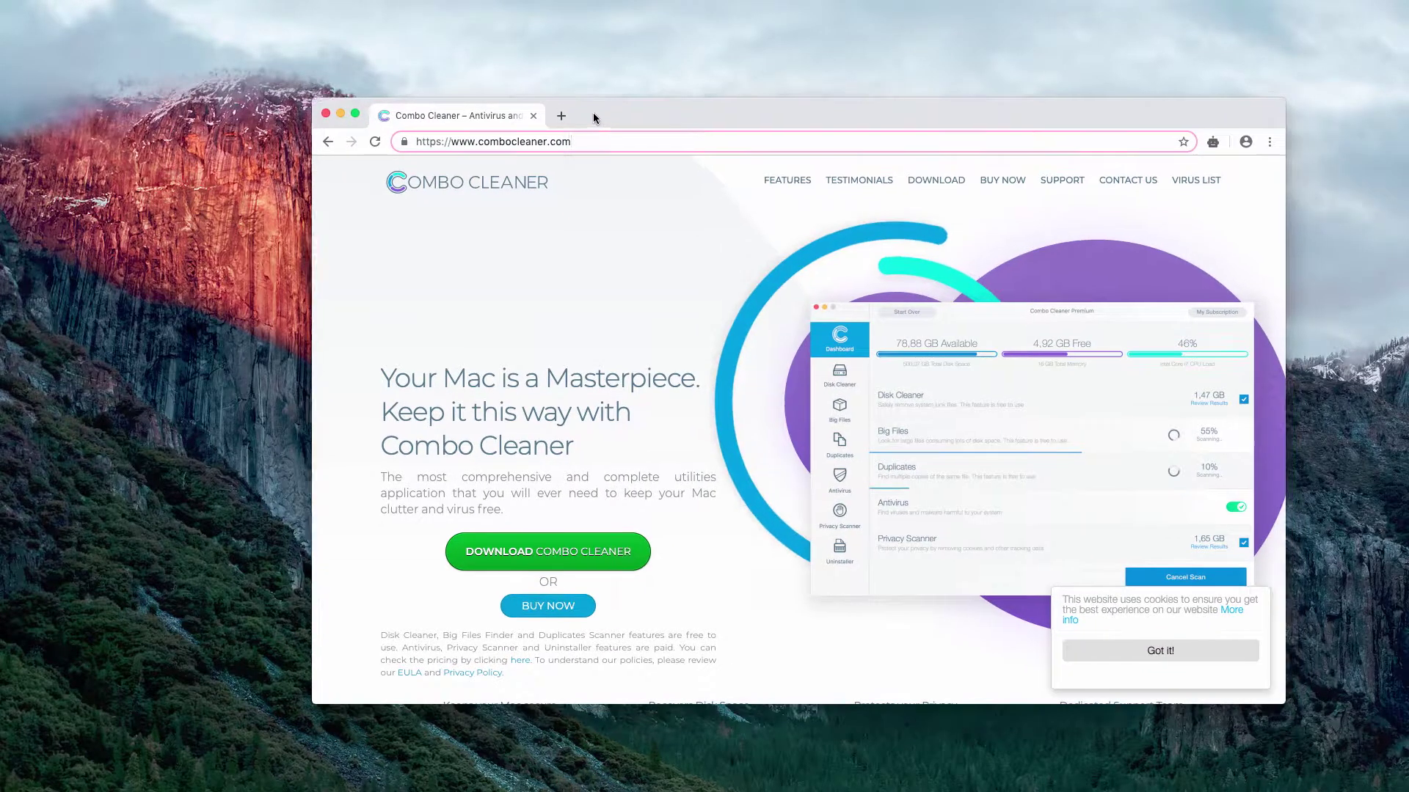
pyautogui.moveTo(609, 123); pyautogui.dragTo(585, 109)
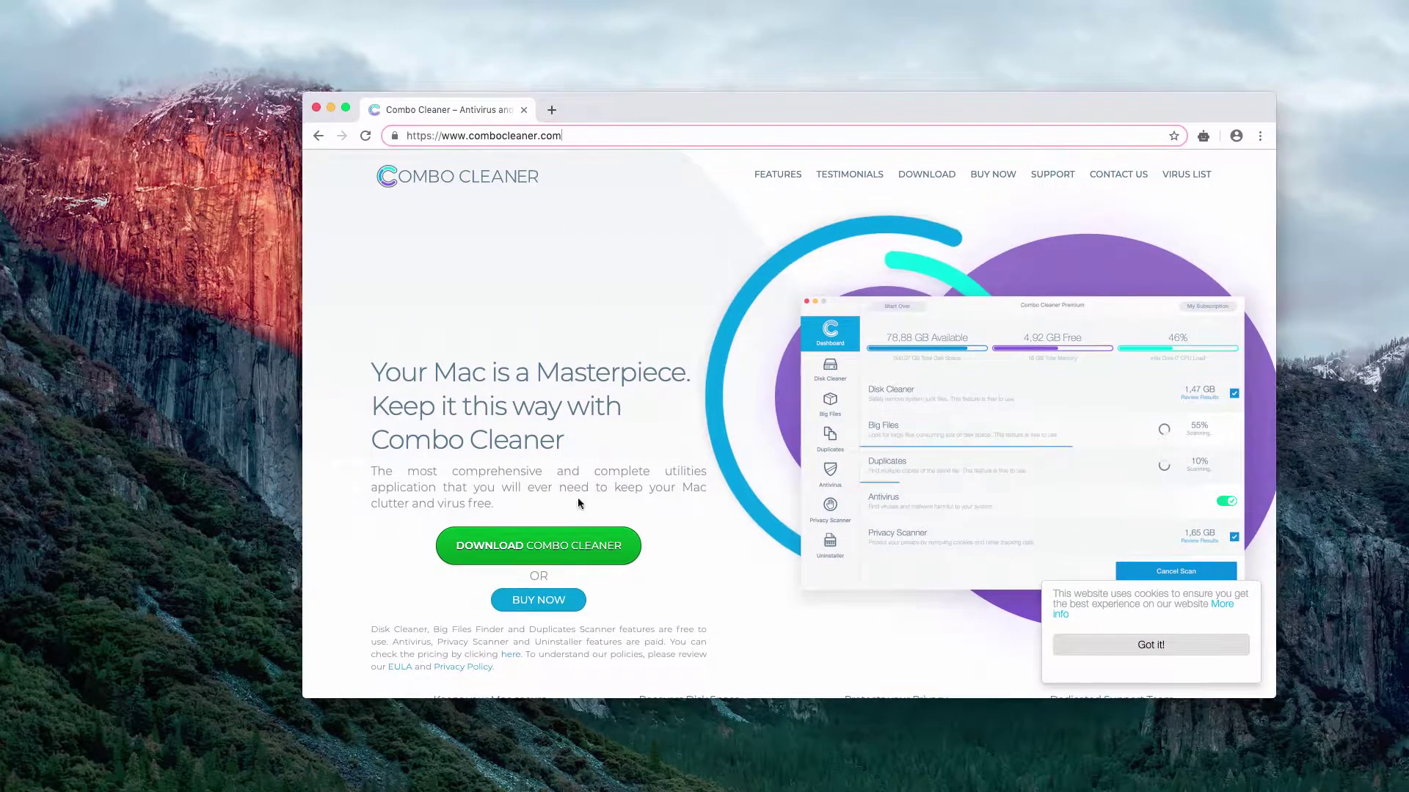
pyautogui.click(532, 556)
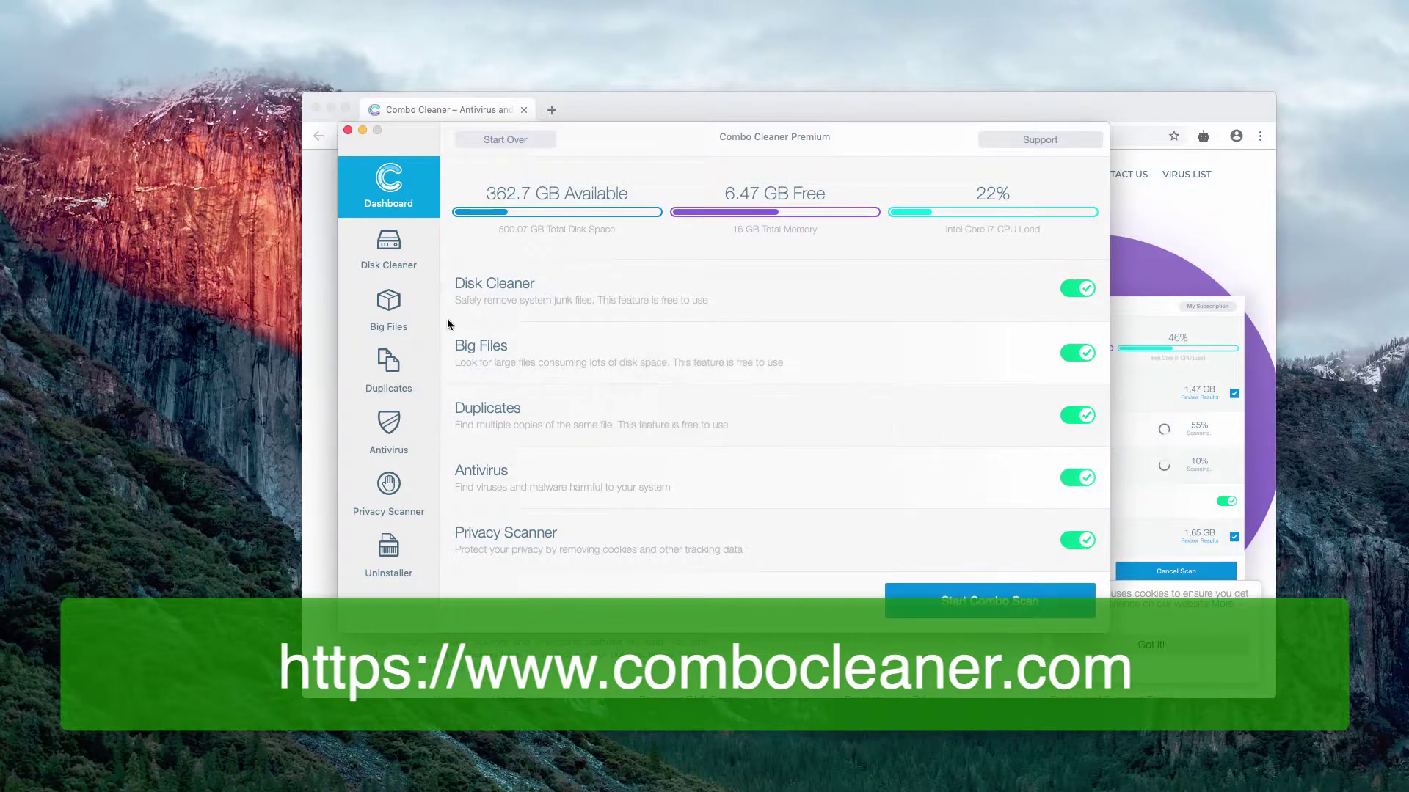
# - Preview the Antivirus scan options, return to the Dashboard, and reposition the window
pyautogui.click(400, 436)
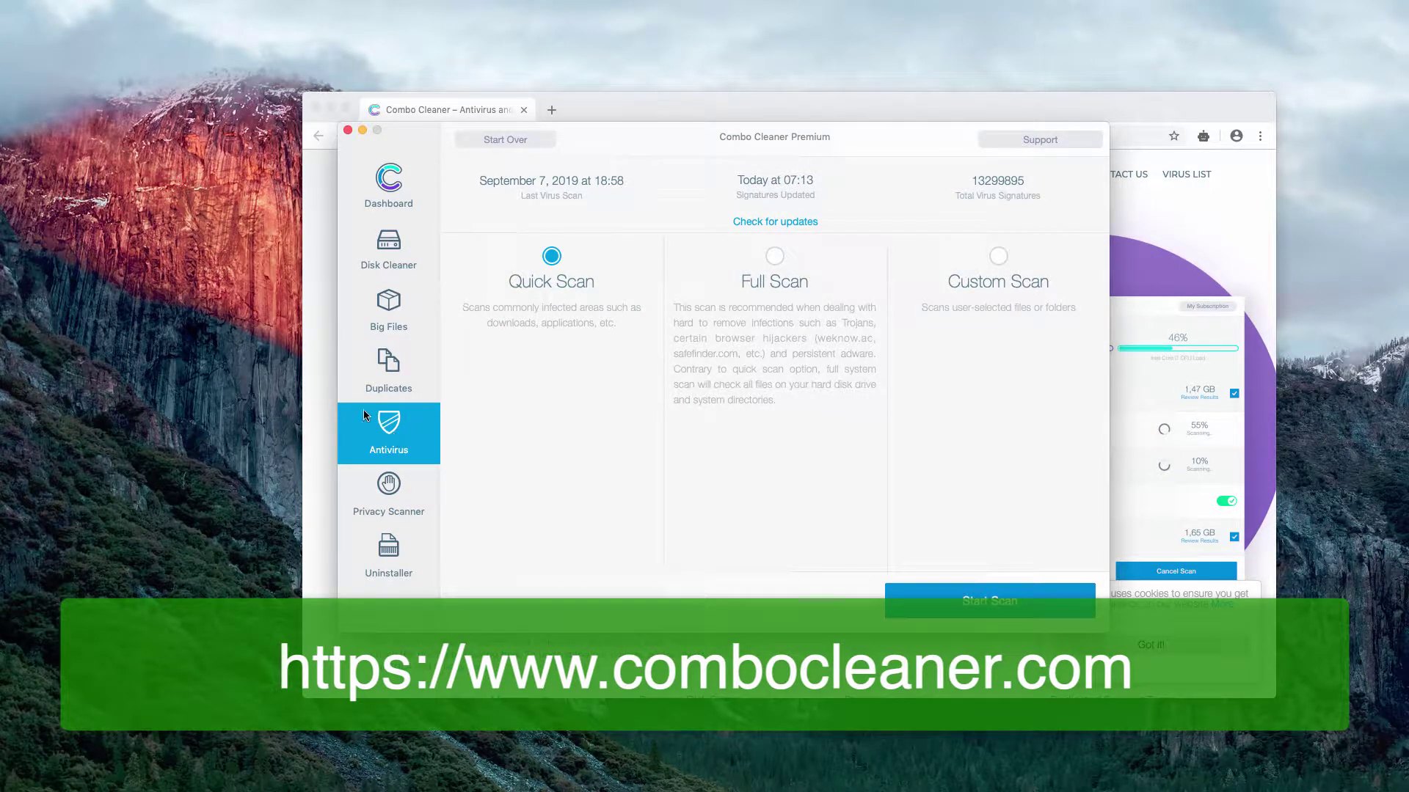
pyautogui.click(388, 189)
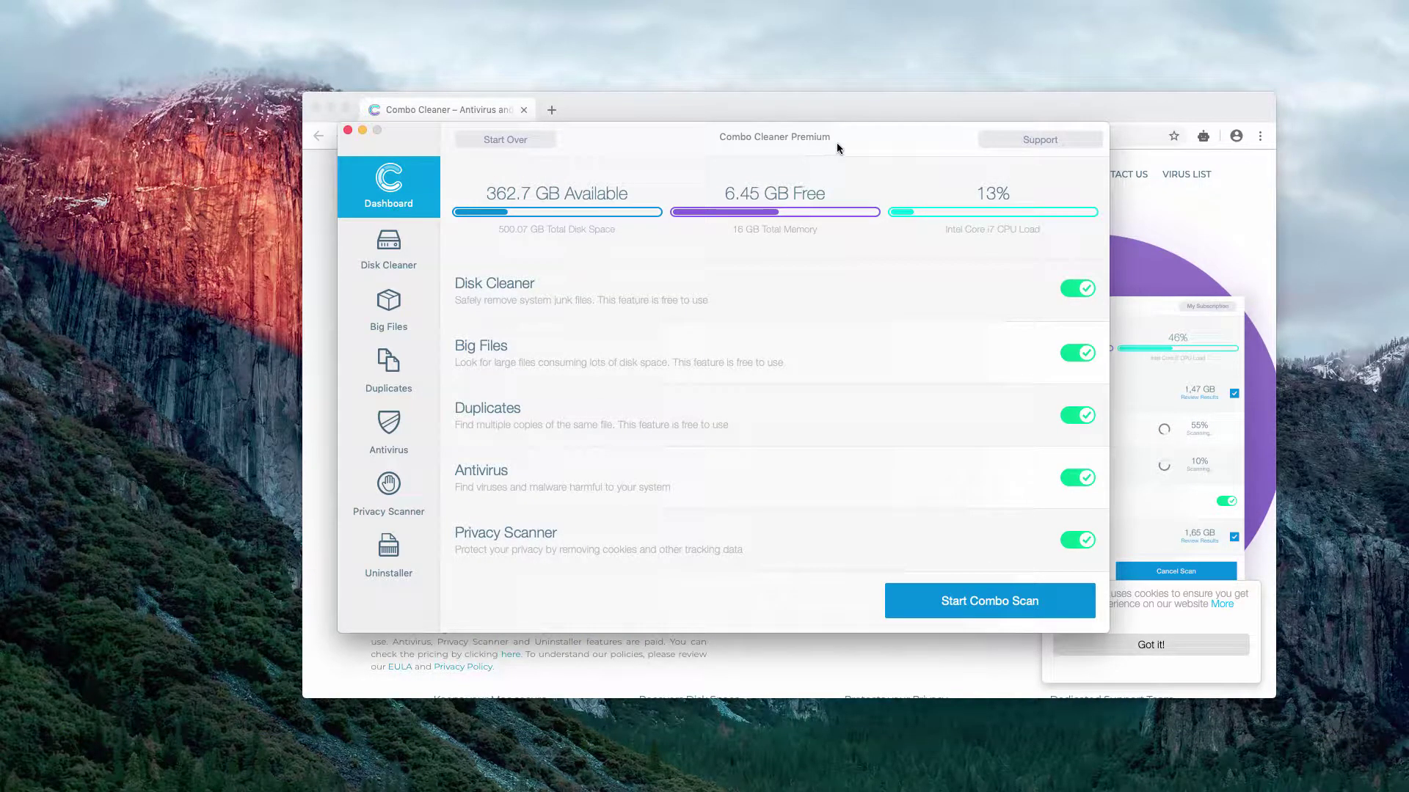
pyautogui.moveTo(846, 138); pyautogui.dragTo(849, 145)
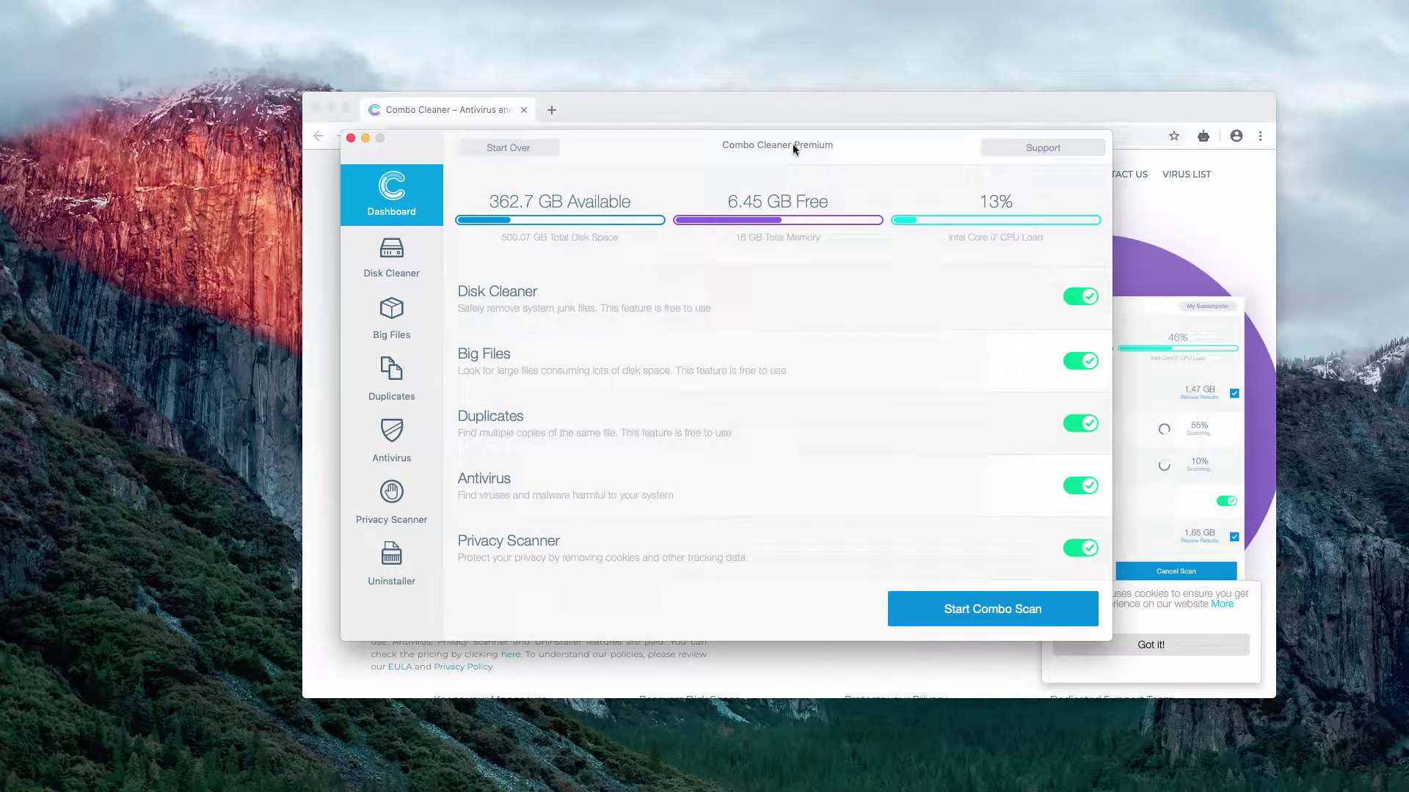
pyautogui.moveTo(669, 131); pyautogui.dragTo(676, 149)
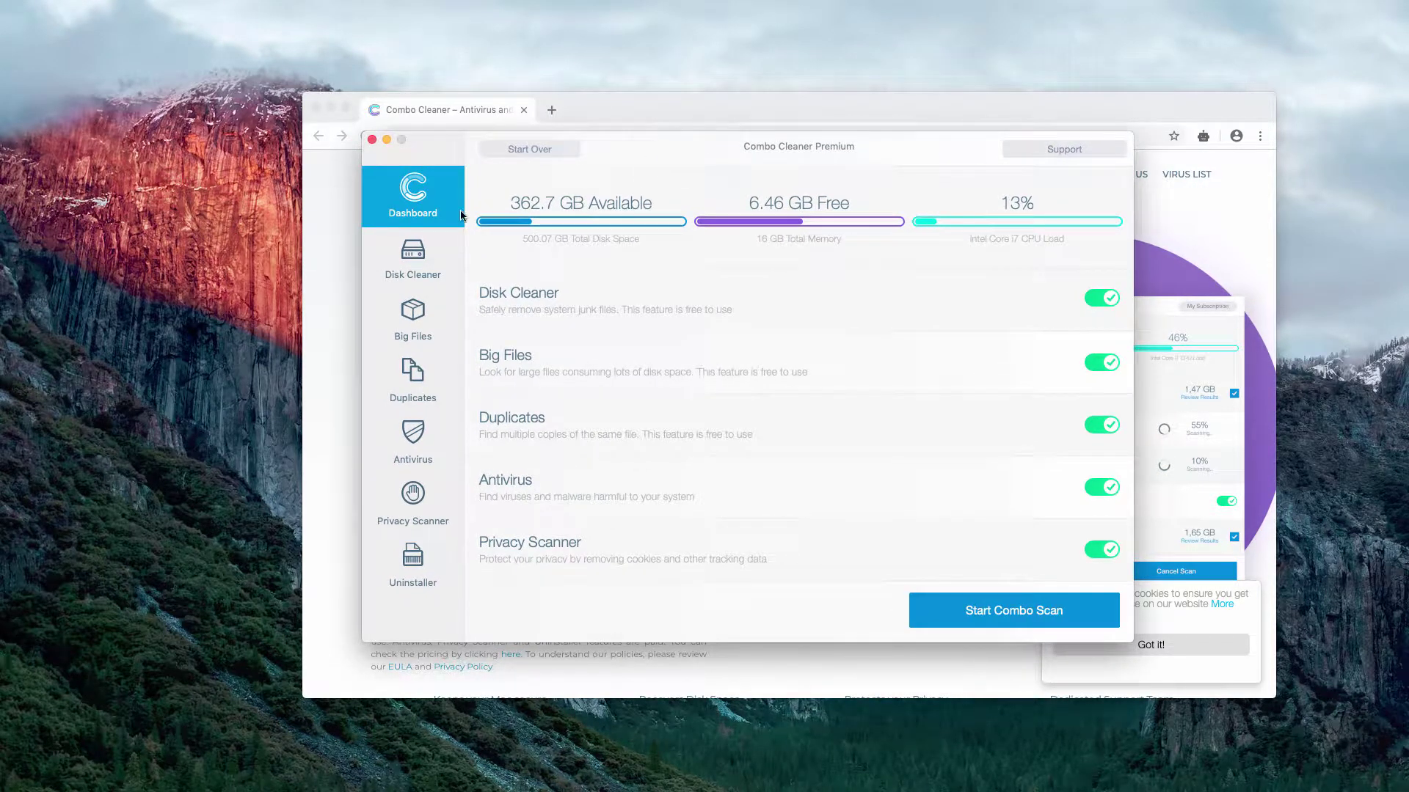
# - Switch between the Disk Cleaner and Antivirus pages, ending back on the Dashboard
pyautogui.click(418, 266)
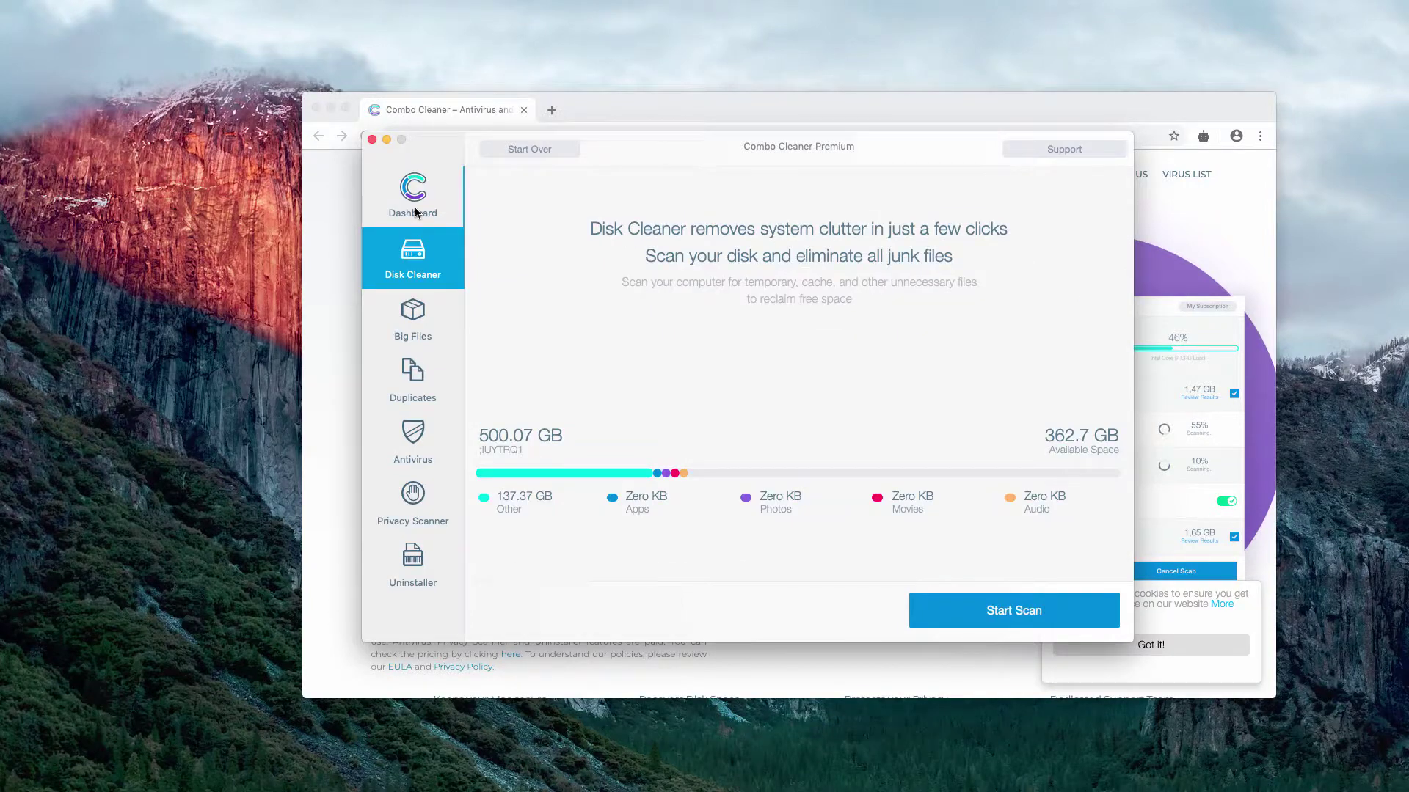
pyautogui.click(414, 208)
pyautogui.click(413, 271)
pyautogui.click(414, 209)
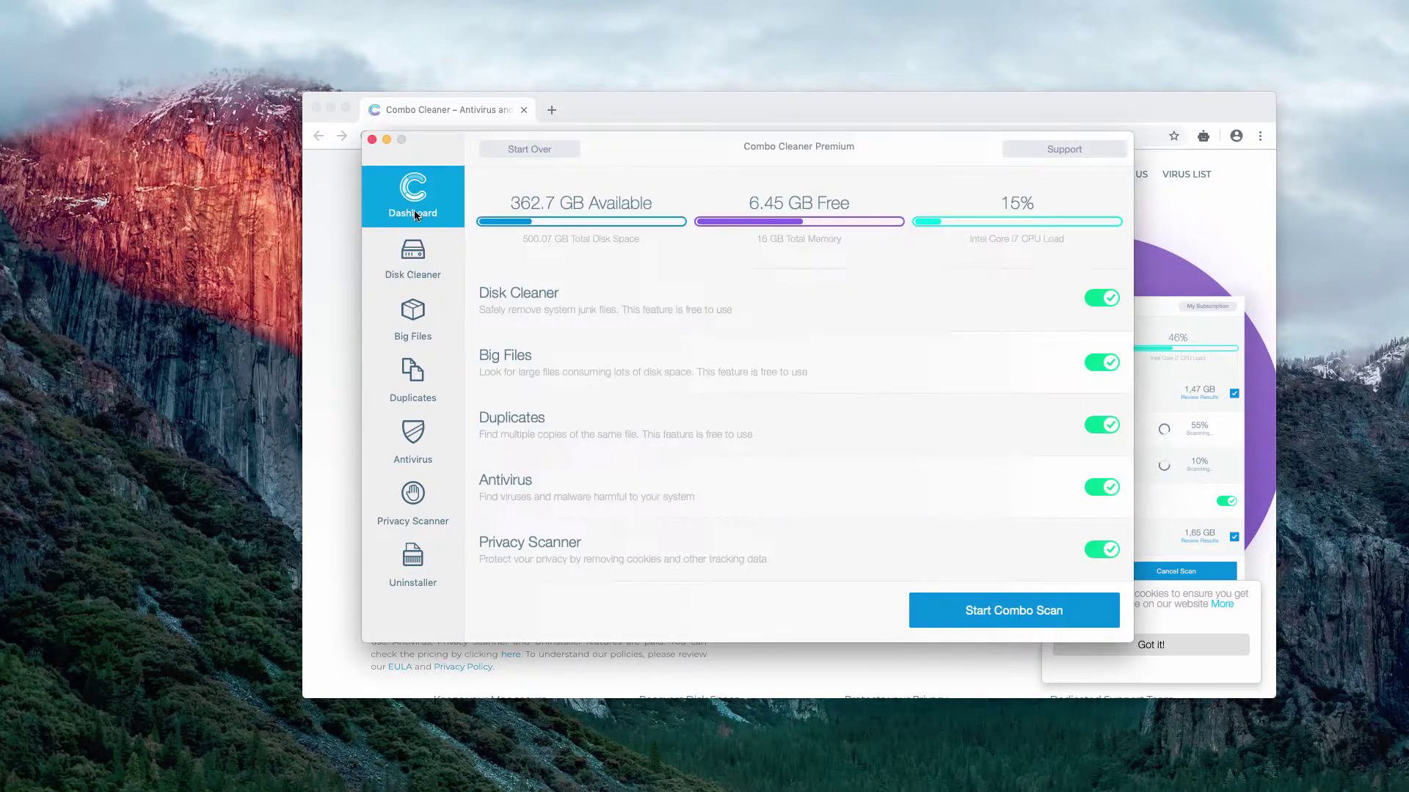
pyautogui.click(414, 267)
pyautogui.click(396, 437)
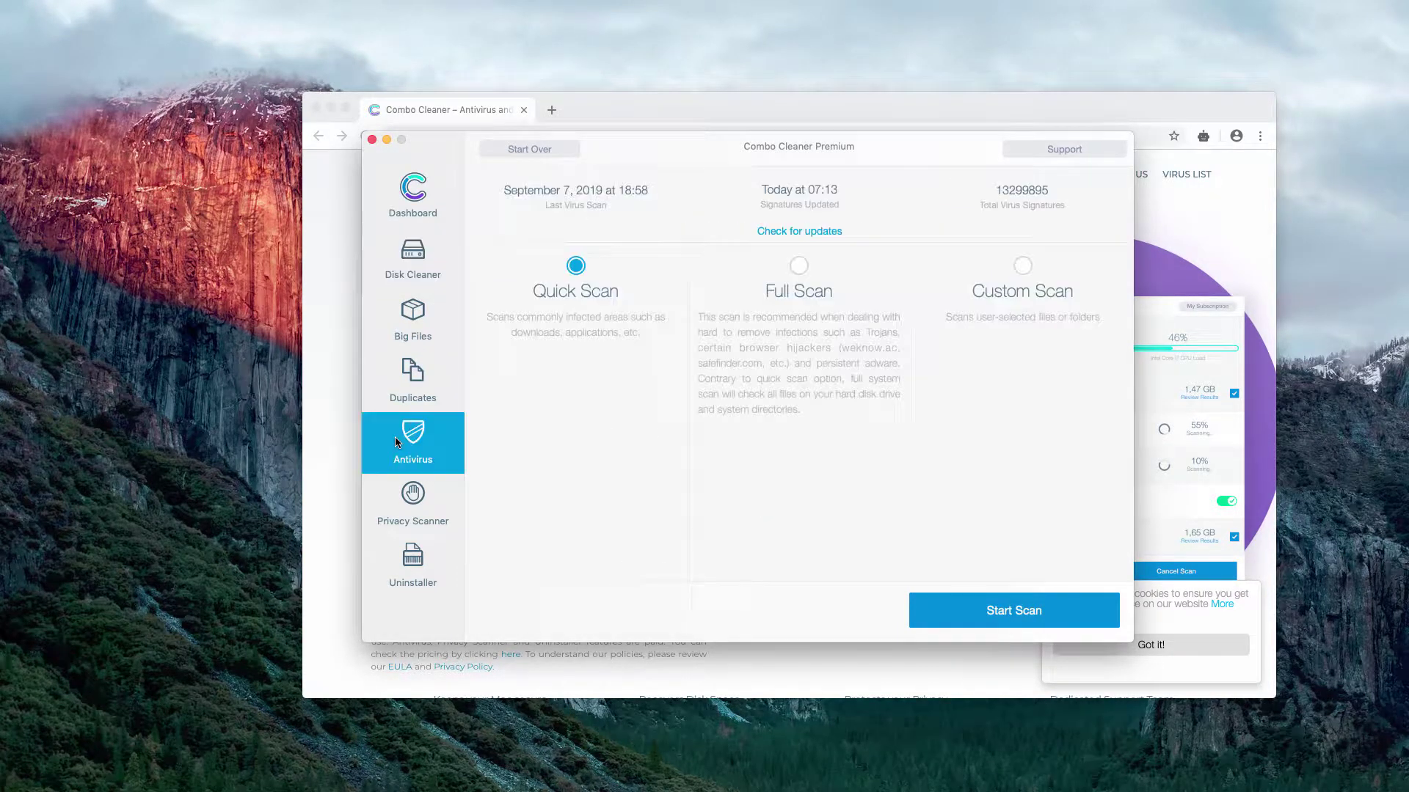
pyautogui.click(419, 212)
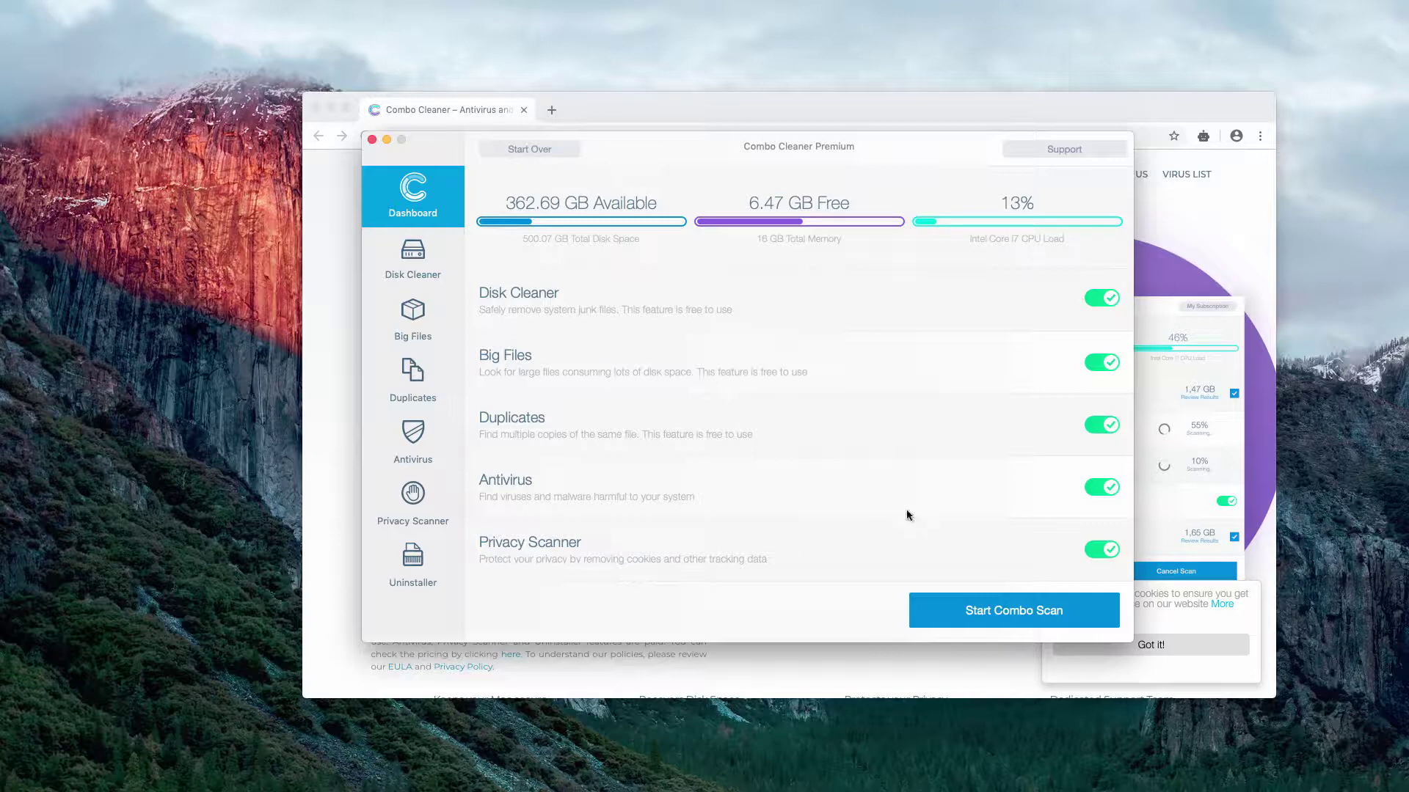
# - Start the Combo Scan from the Dashboard and shift the window while it runs
pyautogui.click(1010, 622)
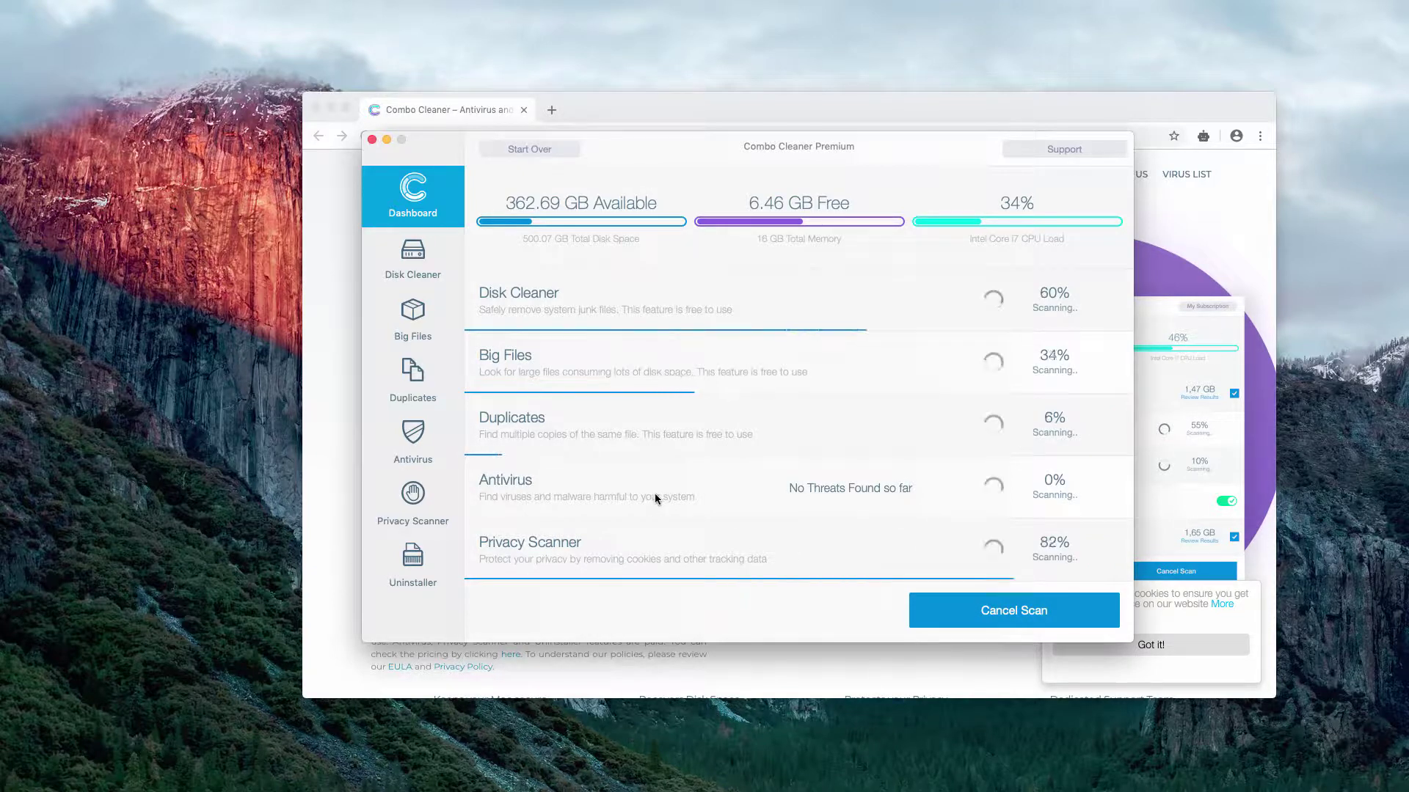
pyautogui.moveTo(630, 146); pyautogui.dragTo(622, 163)
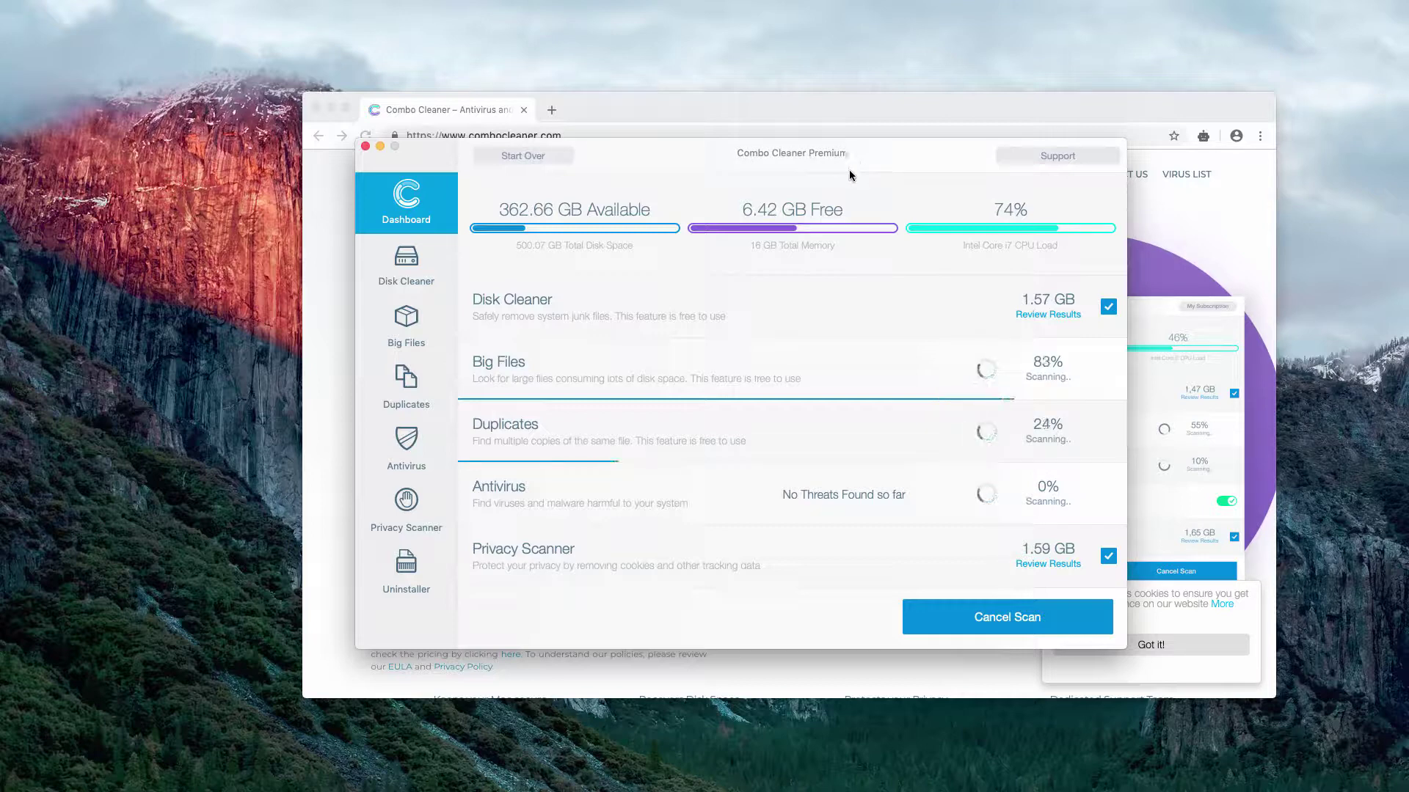
pyautogui.moveTo(663, 148); pyautogui.dragTo(660, 167)
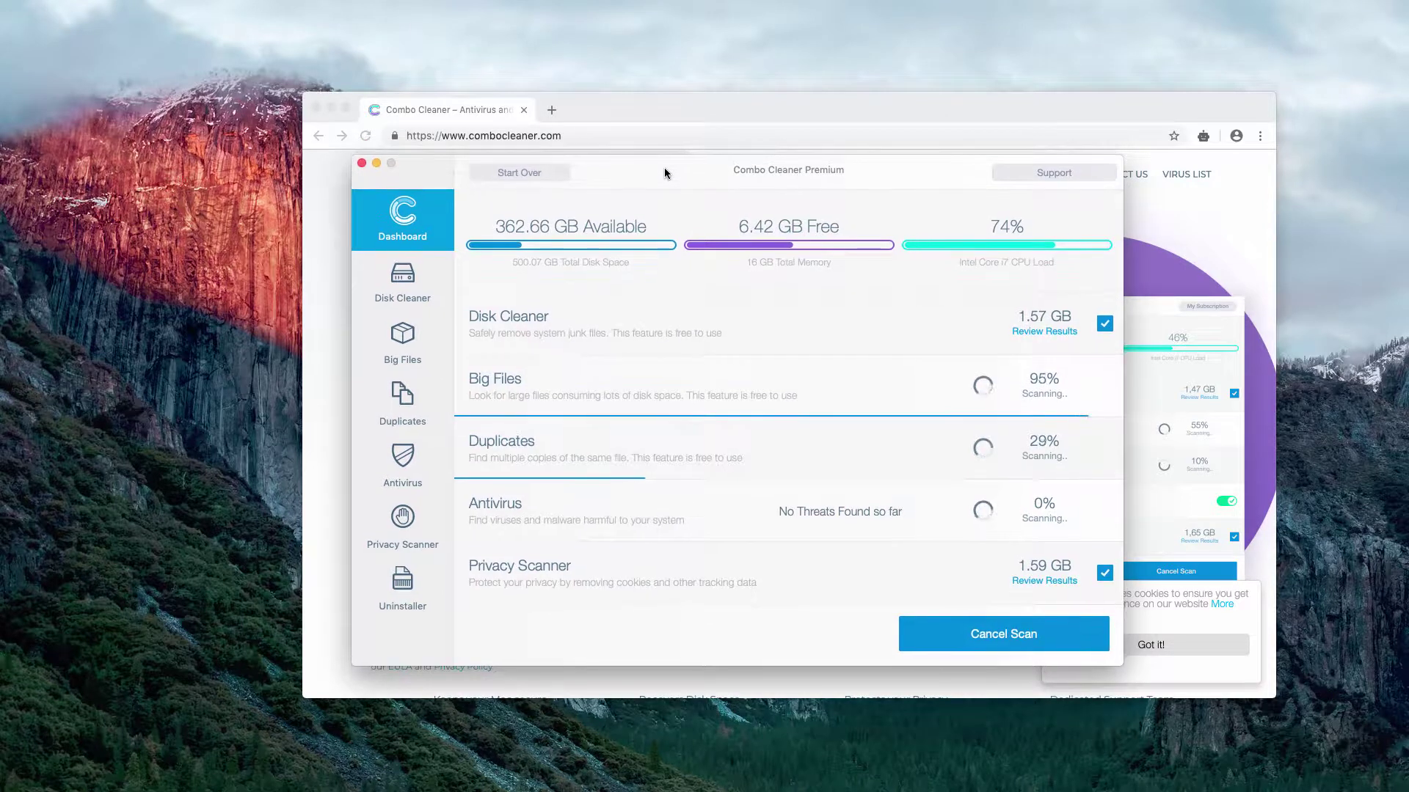